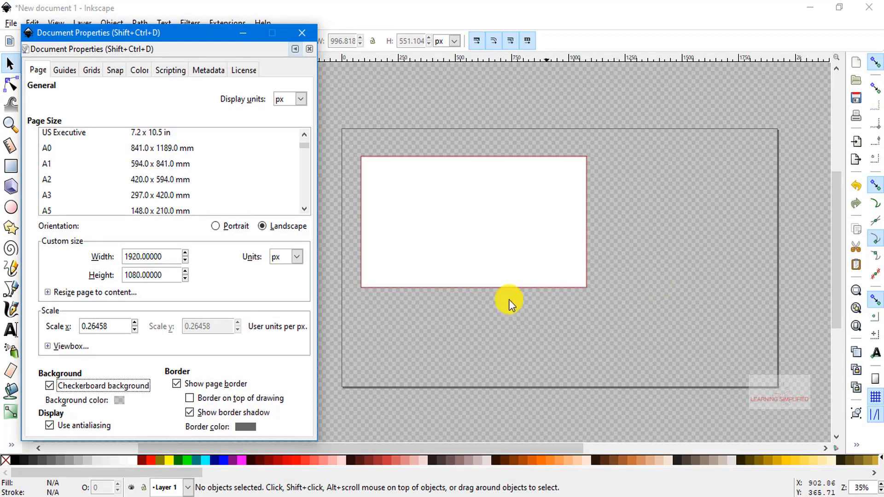
Turn off the checkerboard background in the document properties and delete the red-outlined rectangle from the page
{"action": "left_click", "coordinate": [49, 385]}
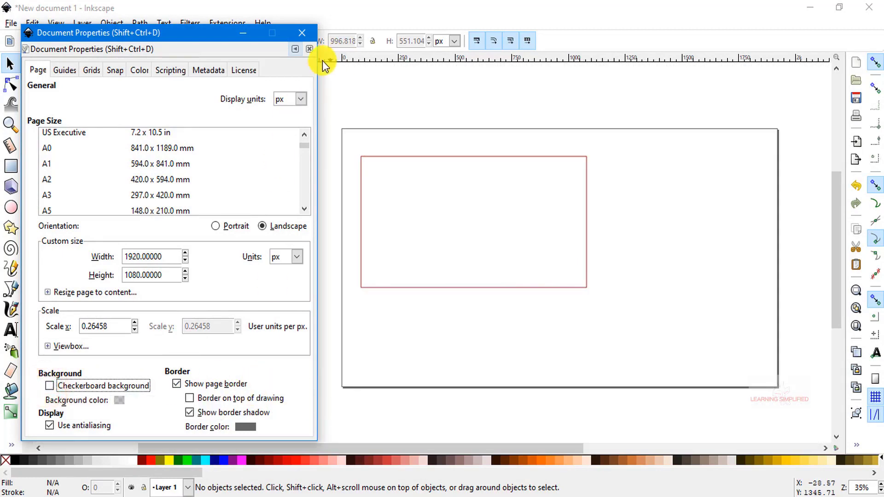
{"action": "left_click", "coordinate": [300, 31]}
{"action": "left_click", "coordinate": [446, 157]}
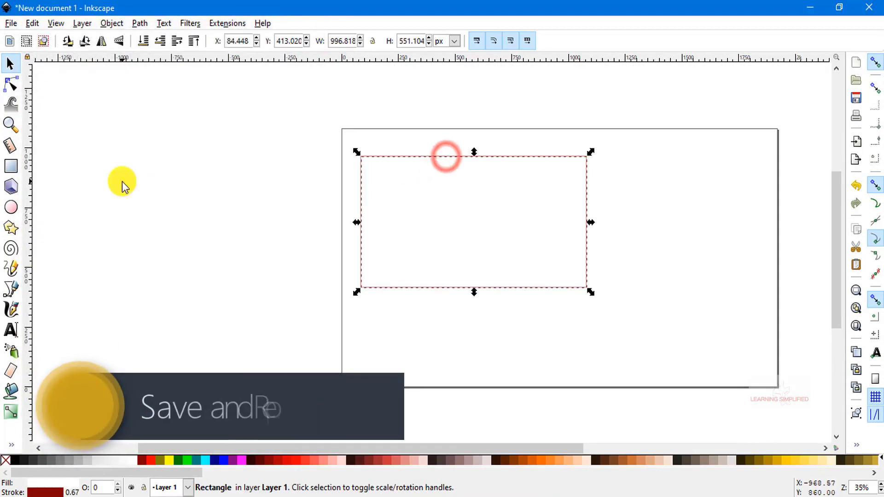
{"action": "key", "text": "Delete"}
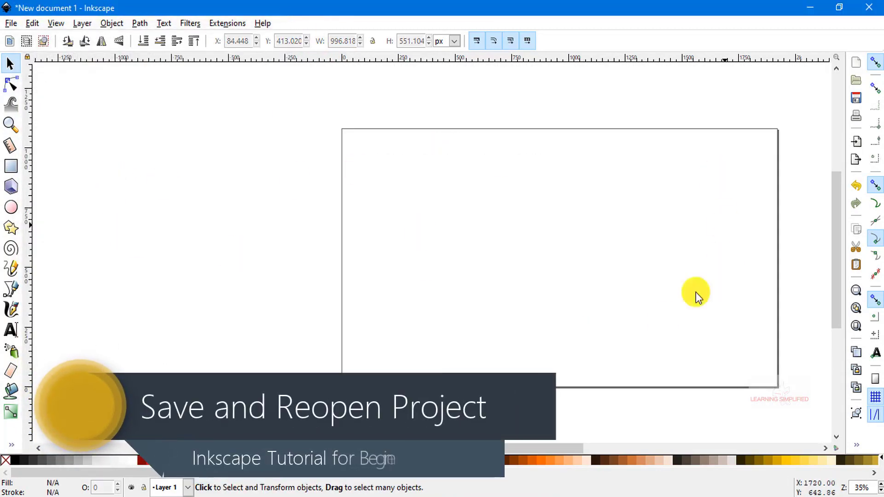
Draw a rectangle about 1060 by 557 px inside the page, fill it red and select it
{"action": "left_click_drag", "start_coordinate": [412, 258], "coordinate": [138, 244]}
{"action": "left_click", "coordinate": [10, 170]}
{"action": "left_click_drag", "start_coordinate": [247, 185], "coordinate": [486, 317]}
{"action": "left_click", "coordinate": [149, 460]}
{"action": "left_click", "coordinate": [10, 59]}
{"action": "left_click", "coordinate": [63, 132]}
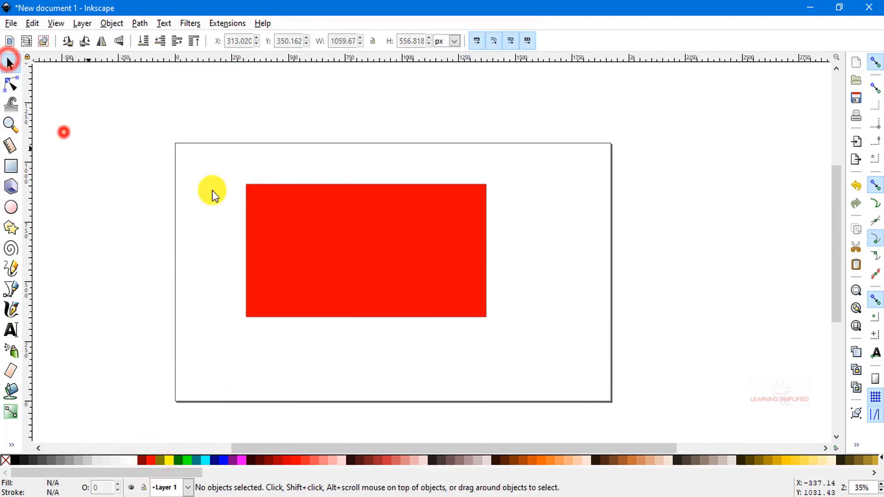
{"action": "left_click", "coordinate": [365, 217]}
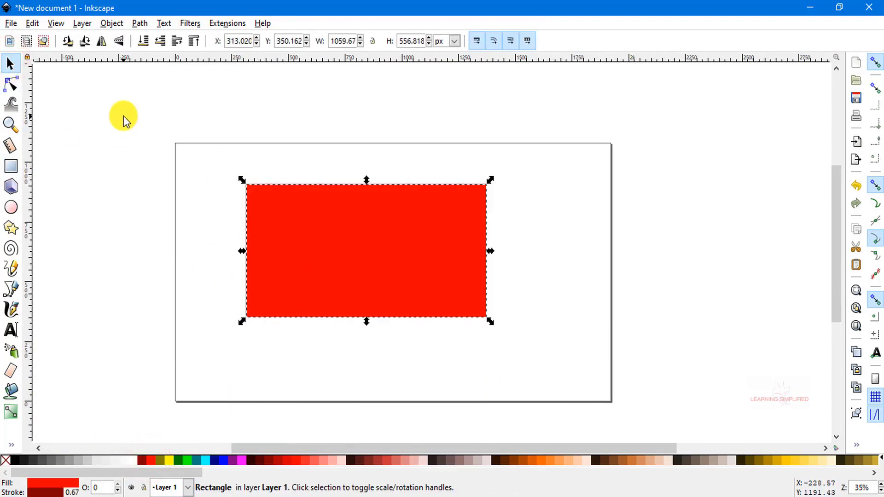
Start saving the document as a new file and name it the-box.svg
{"action": "left_click", "coordinate": [11, 23]}
{"action": "left_click", "coordinate": [313, 102]}
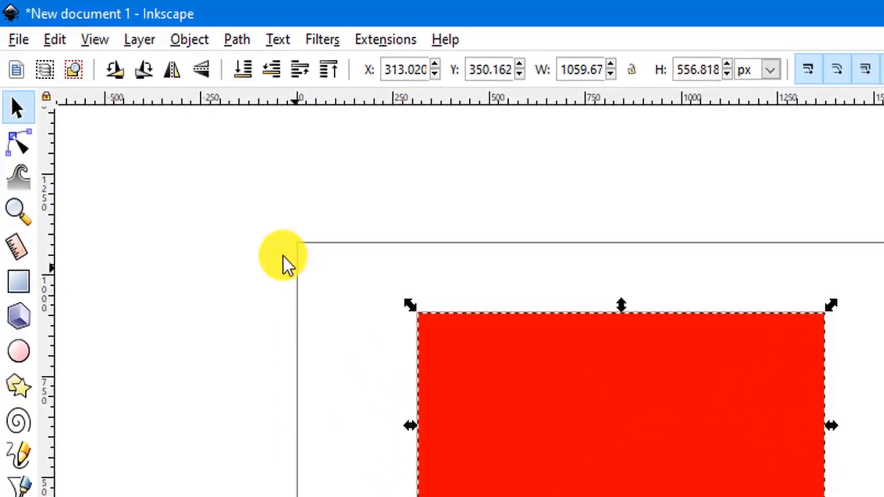
{"action": "left_click", "coordinate": [18, 41]}
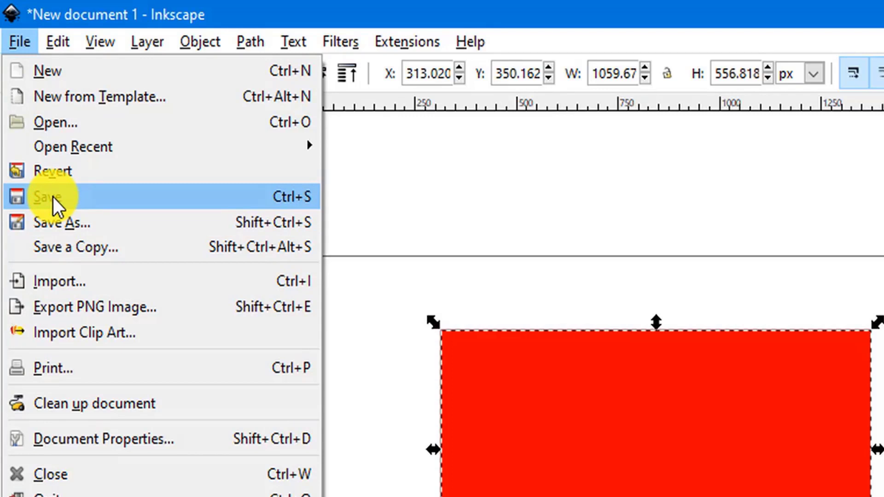
{"action": "left_click", "coordinate": [63, 225]}
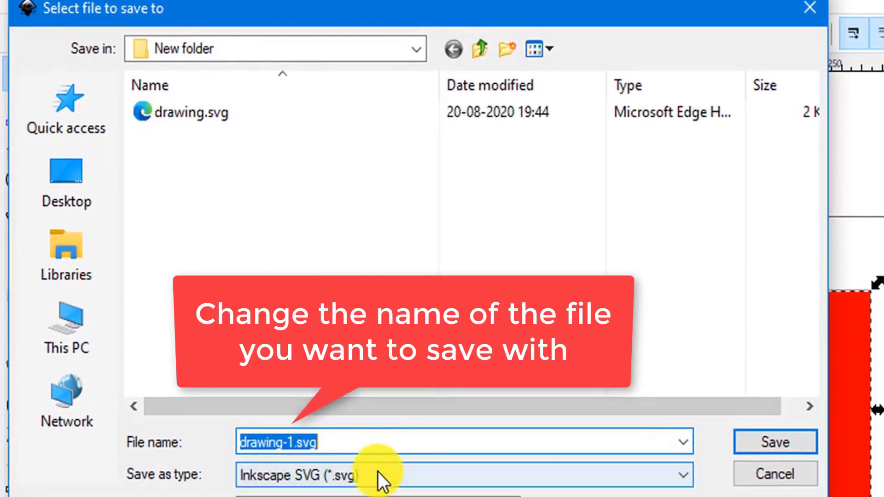
{"action": "left_click", "coordinate": [284, 443]}
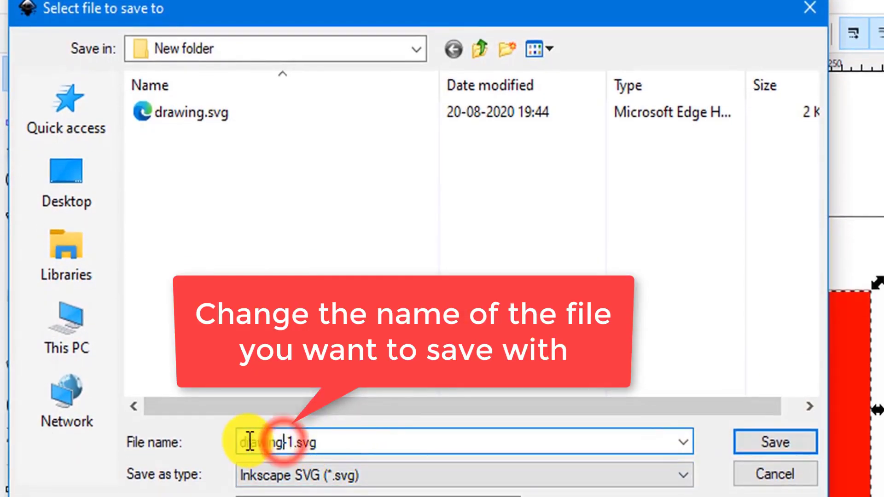
{"action": "left_click_drag", "start_coordinate": [240, 442], "coordinate": [297, 446]}
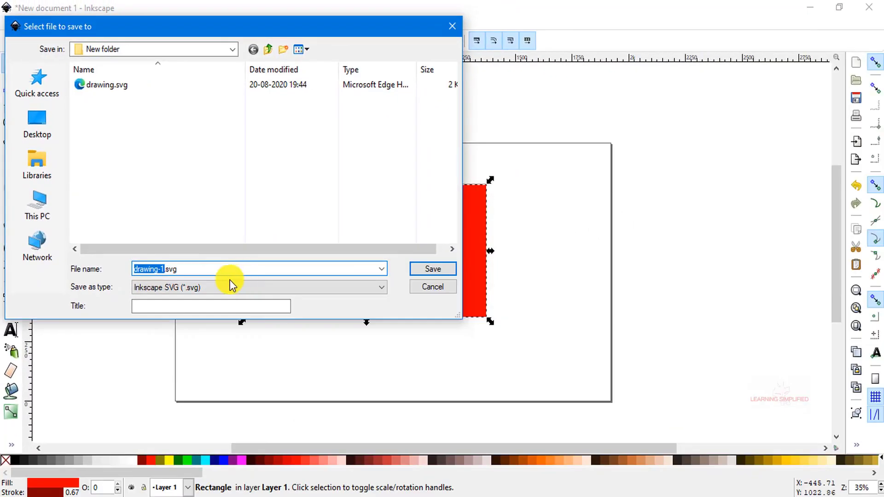
{"action": "left_click", "coordinate": [337, 438]}
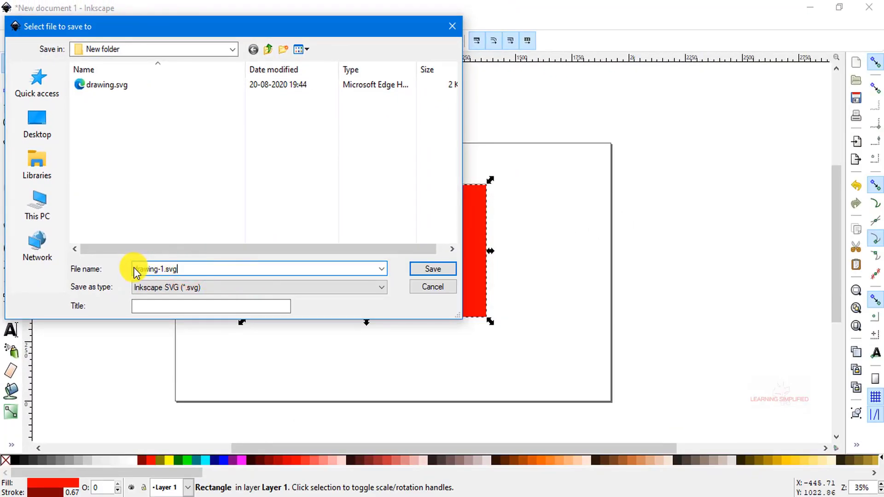
{"action": "left_click_drag", "start_coordinate": [136, 269], "coordinate": [164, 269]}
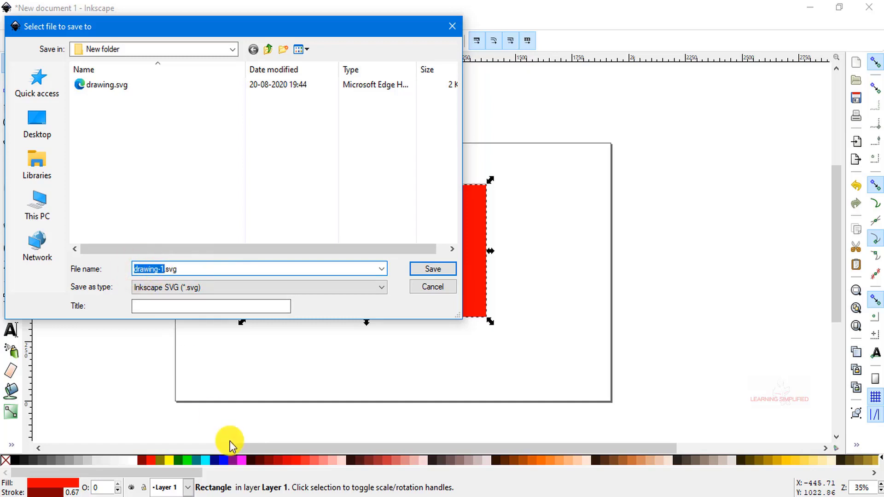
{"action": "type", "text": "the-box"}
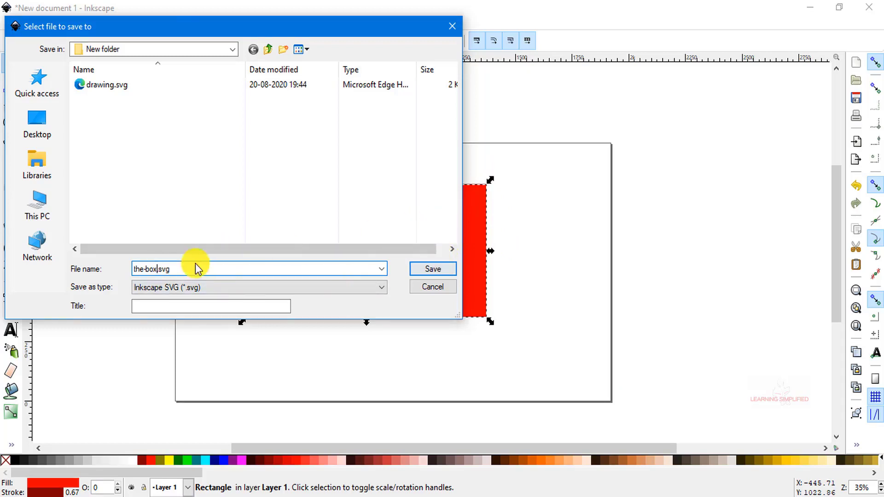
{"action": "type", "text": "."}
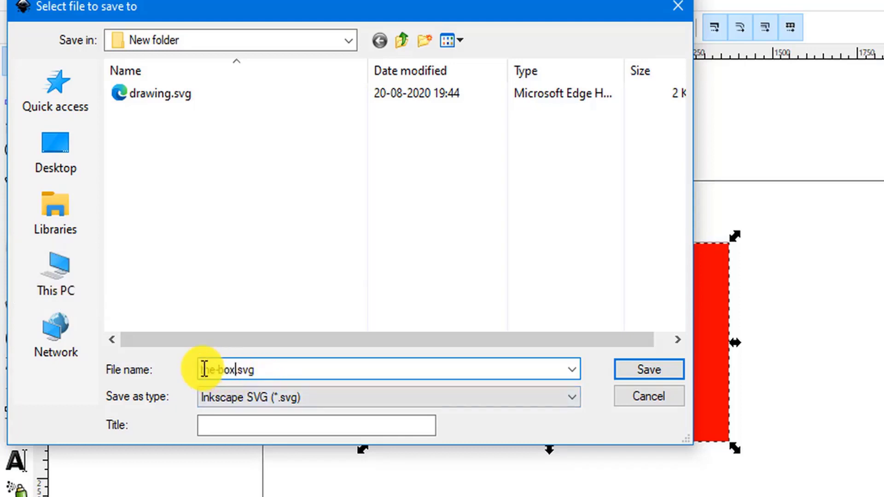
Review the available file formats, keep Inkscape SVG (*.svg) and save the file in New folder
{"action": "left_click", "coordinate": [235, 370]}
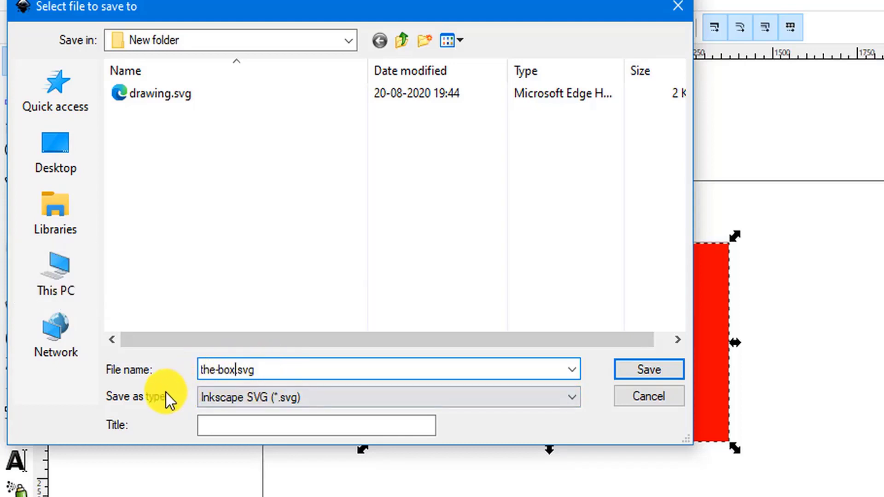
{"action": "left_click", "coordinate": [299, 403]}
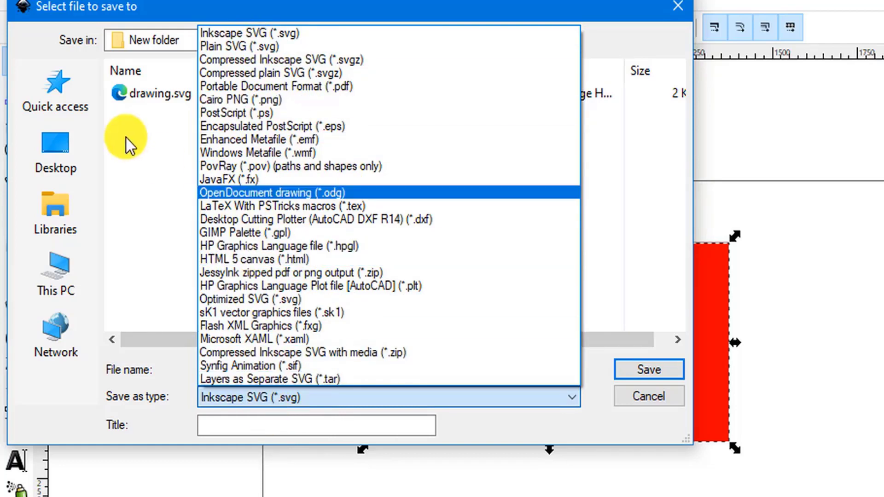
{"action": "left_click", "coordinate": [152, 161]}
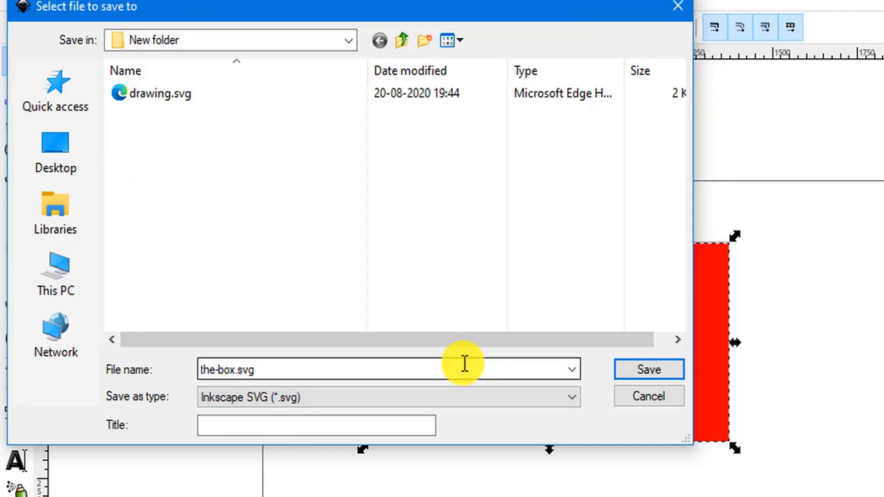
{"action": "left_click", "coordinate": [373, 375]}
{"action": "left_click", "coordinate": [329, 396]}
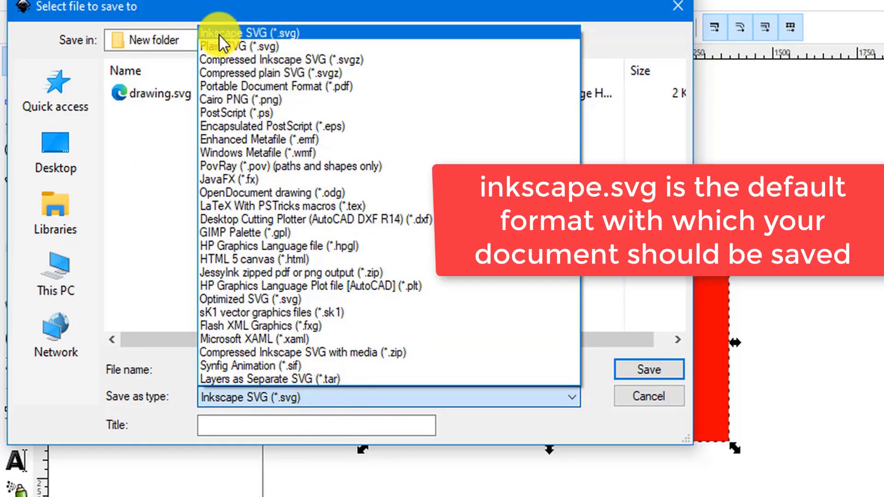
{"action": "left_click", "coordinate": [307, 33]}
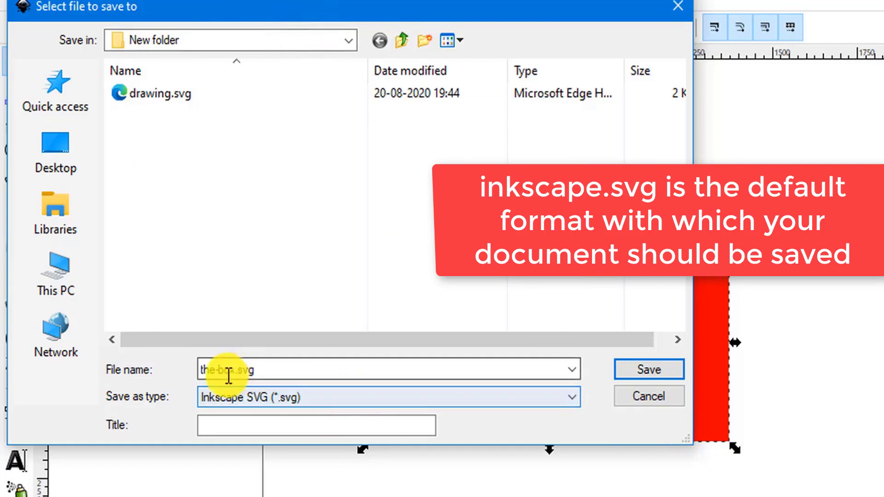
{"action": "left_click", "coordinate": [229, 374]}
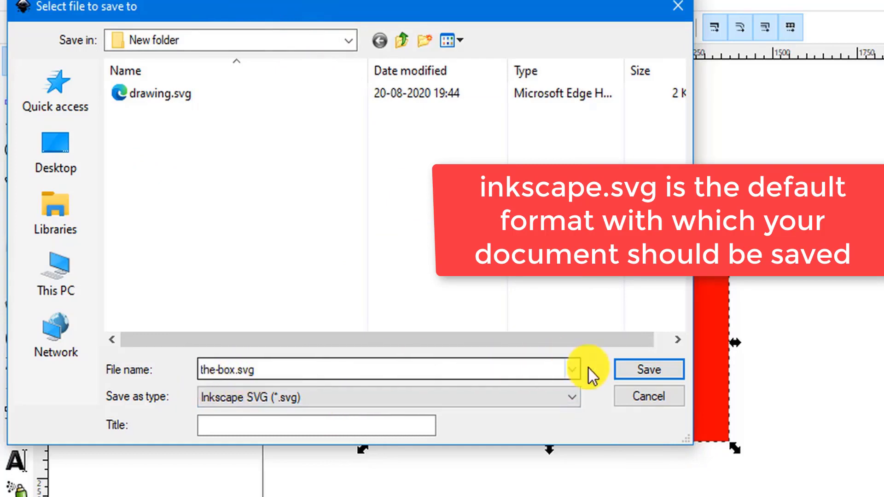
{"action": "left_click", "coordinate": [639, 370]}
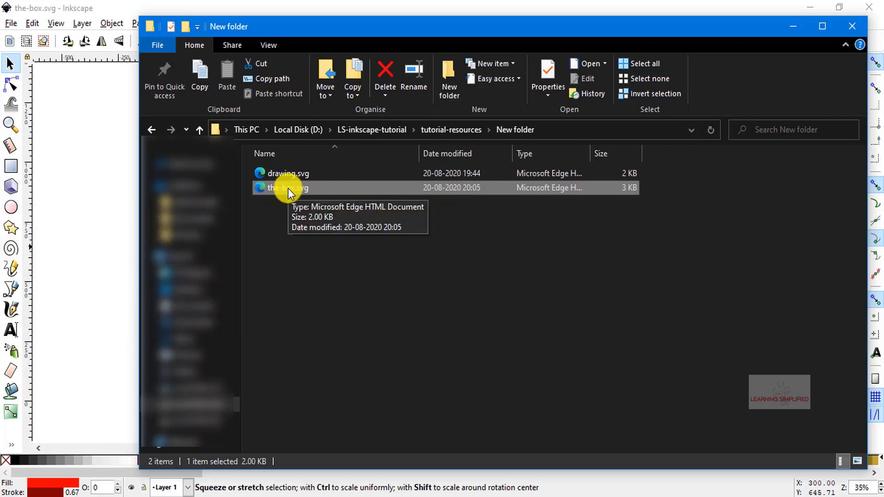
Open the-box.svg from New folder in the browser, look over the whole drawing and close the preview
{"action": "double_click", "coordinate": [290, 189]}
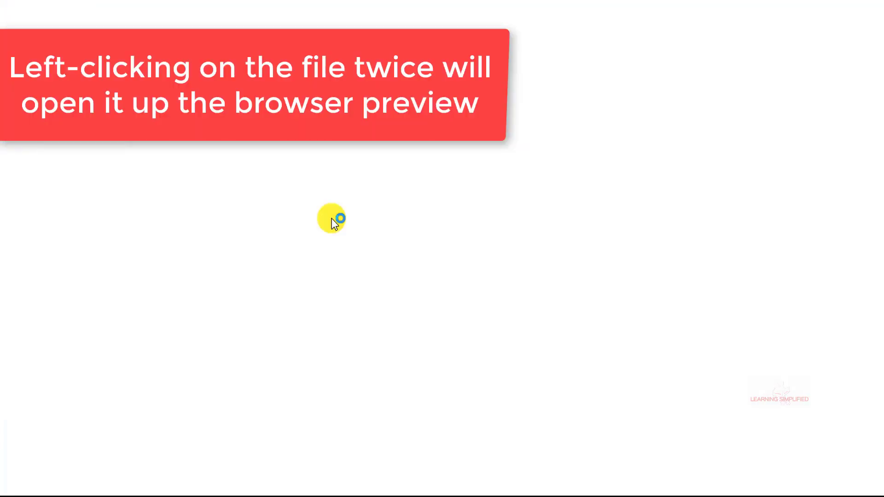
{"action": "scroll", "coordinate": [732, 261], "scroll_direction": "down", "scroll_amount": 3}
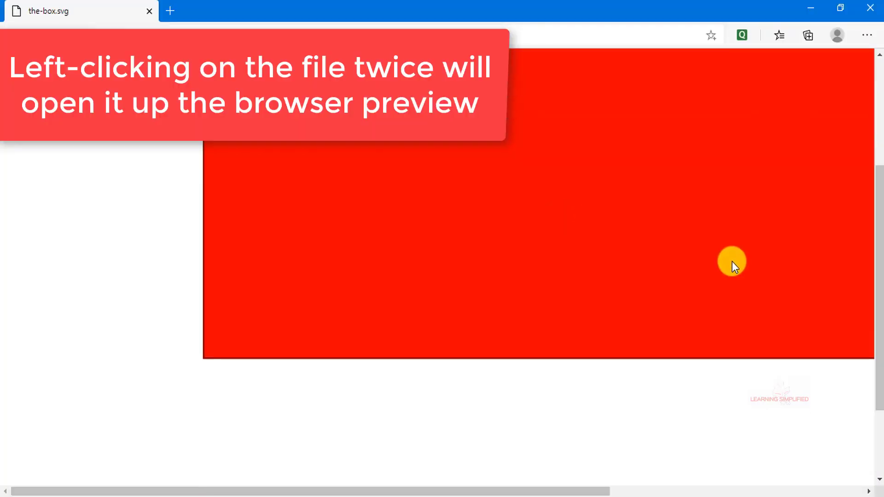
{"action": "scroll", "coordinate": [728, 259], "scroll_direction": "up", "scroll_amount": 3}
{"action": "scroll", "coordinate": [244, 492], "scroll_direction": "right", "scroll_amount": 5}
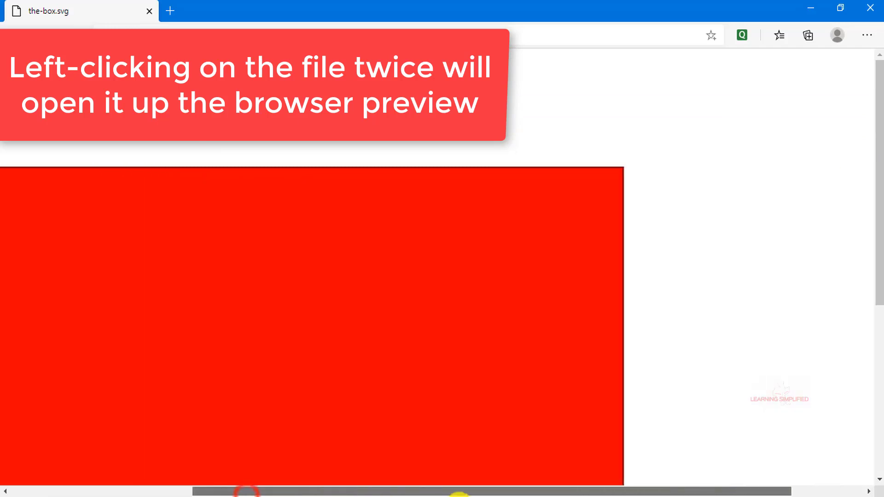
{"action": "scroll", "coordinate": [335, 492], "scroll_direction": "left", "scroll_amount": 3}
{"action": "scroll", "coordinate": [669, 324], "scroll_direction": "down", "scroll_amount": 3}
{"action": "scroll", "coordinate": [670, 322], "scroll_direction": "up", "scroll_amount": 3}
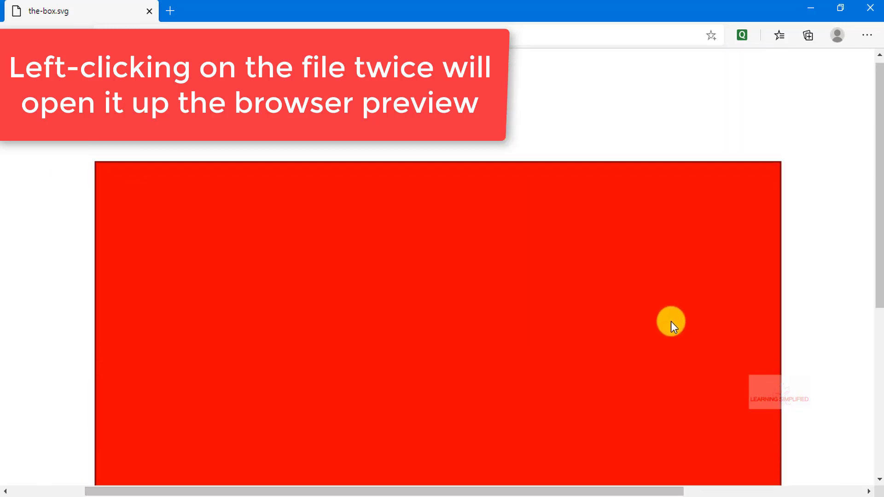
{"action": "scroll", "coordinate": [670, 321], "scroll_direction": "down", "scroll_amount": 3}
{"action": "scroll", "coordinate": [669, 321], "scroll_direction": "down", "scroll_amount": 3}
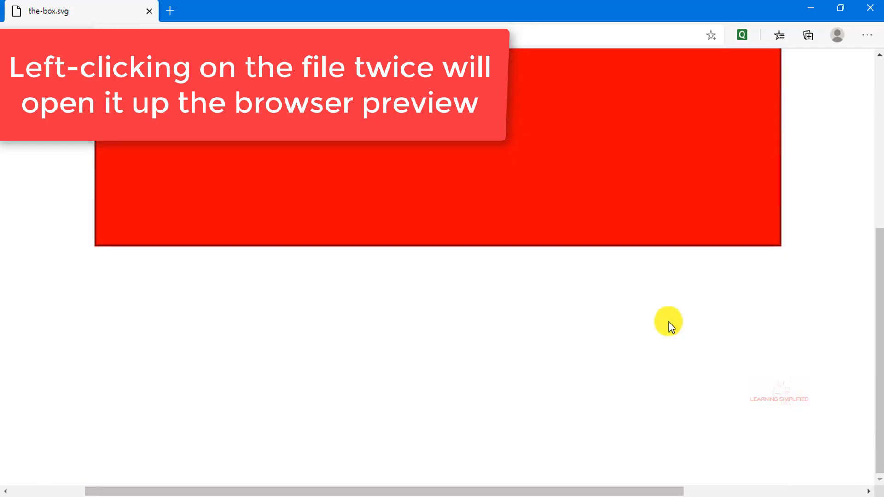
{"action": "scroll", "coordinate": [668, 321], "scroll_direction": "up", "scroll_amount": 4}
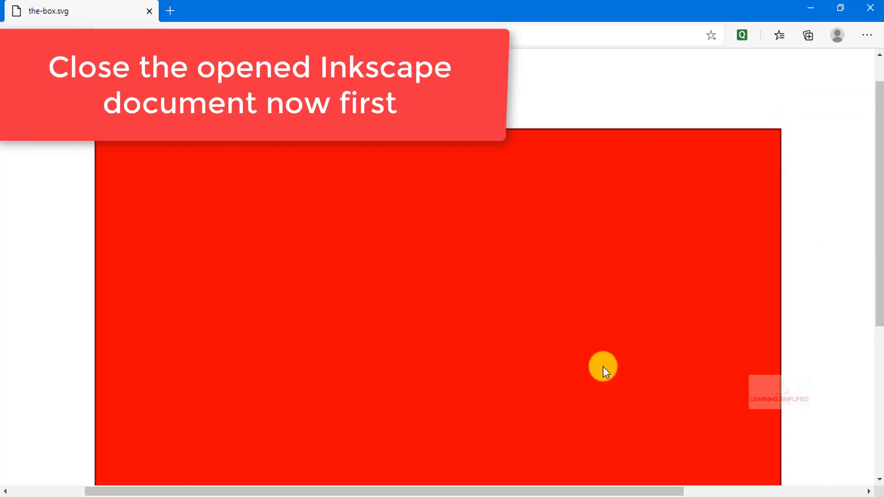
{"action": "left_click", "coordinate": [870, 8]}
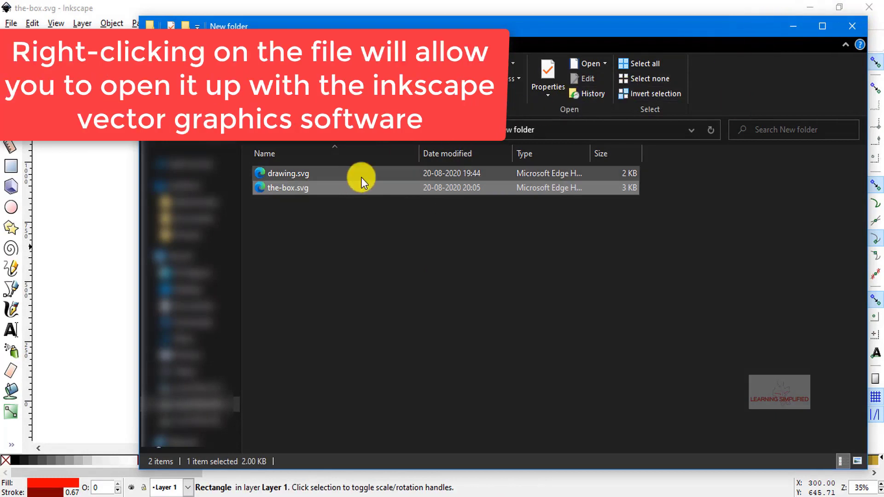
{"action": "left_click", "coordinate": [821, 27]}
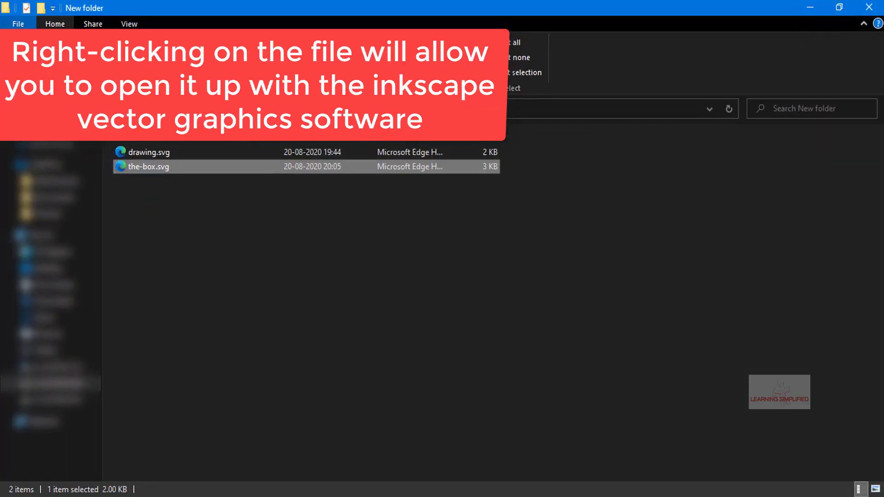
{"action": "right_click", "coordinate": [136, 168]}
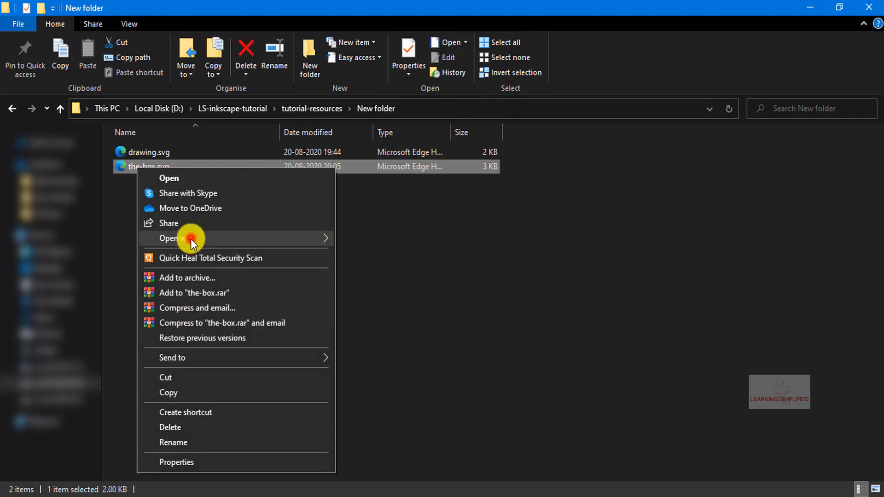
{"action": "left_click", "coordinate": [190, 239]}
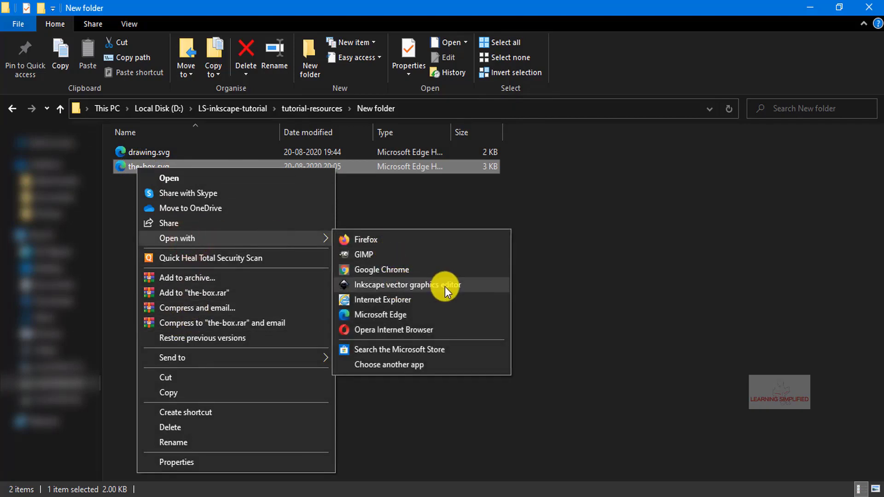
{"action": "left_click", "coordinate": [633, 238]}
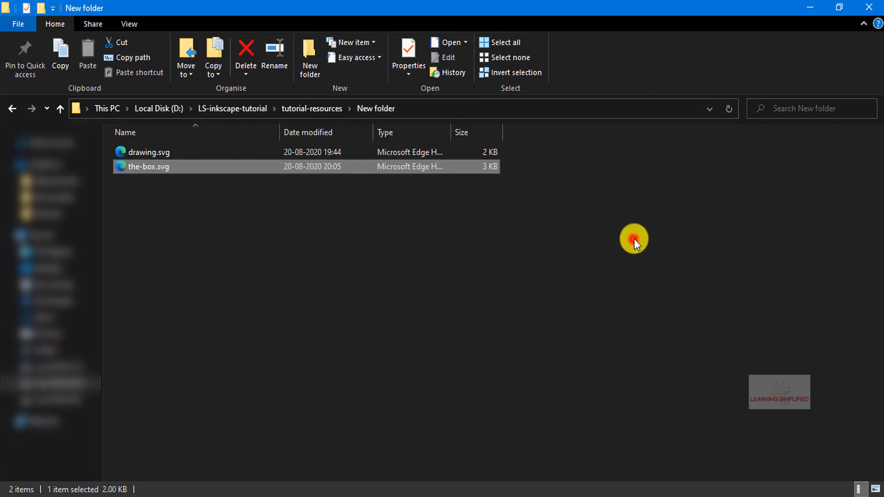
{"action": "left_click", "coordinate": [633, 239]}
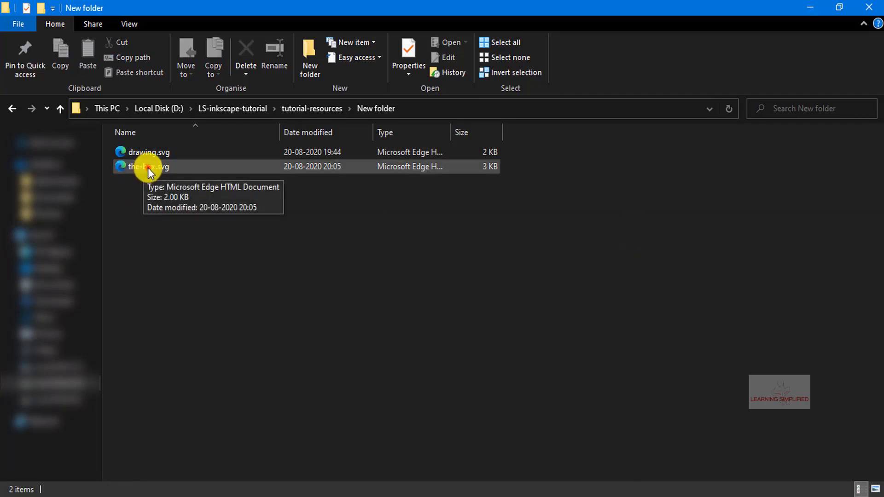
Open the-box.svg from the folder with Inkscape vector graphics editor
{"action": "left_click", "coordinate": [147, 168]}
{"action": "right_click", "coordinate": [147, 167]}
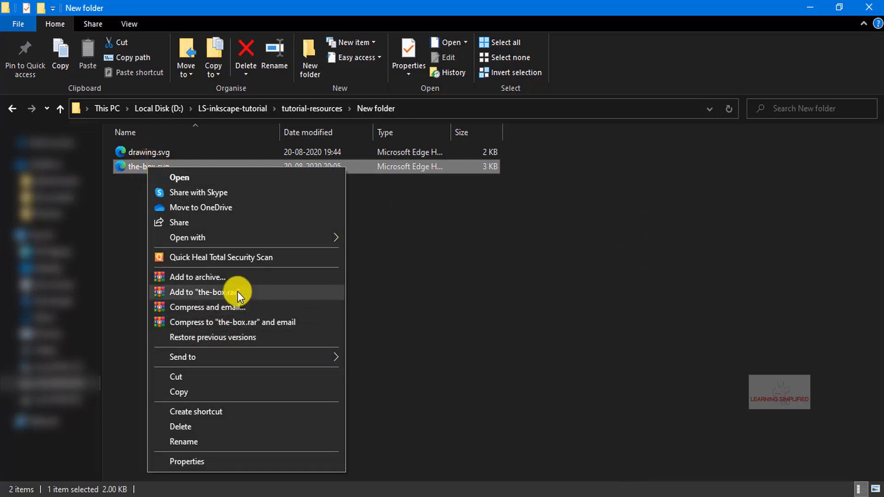
{"action": "left_click", "coordinate": [239, 235]}
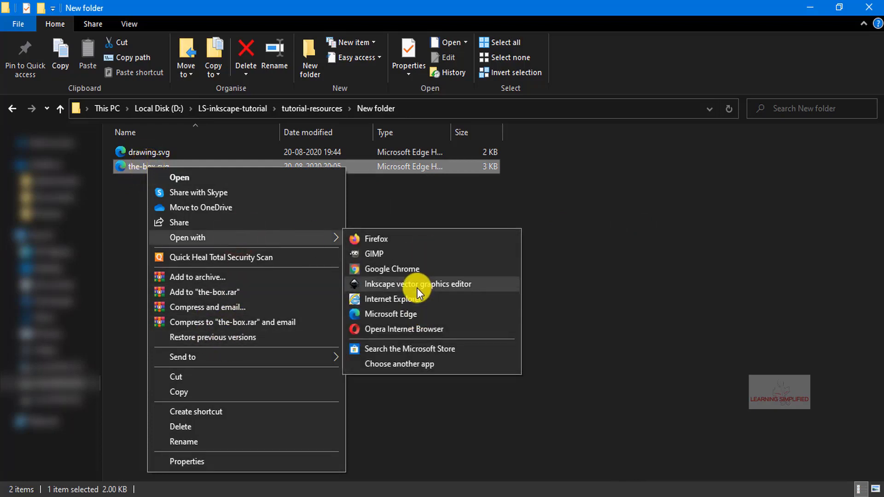
{"action": "left_click", "coordinate": [435, 286]}
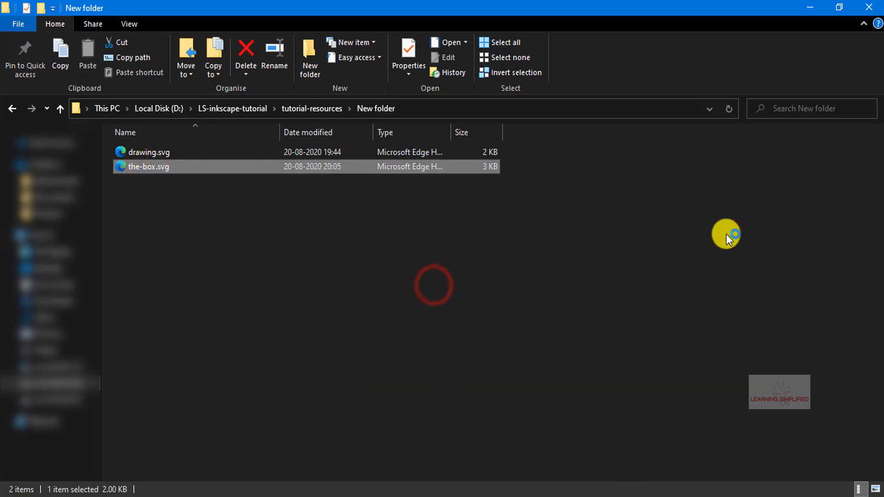